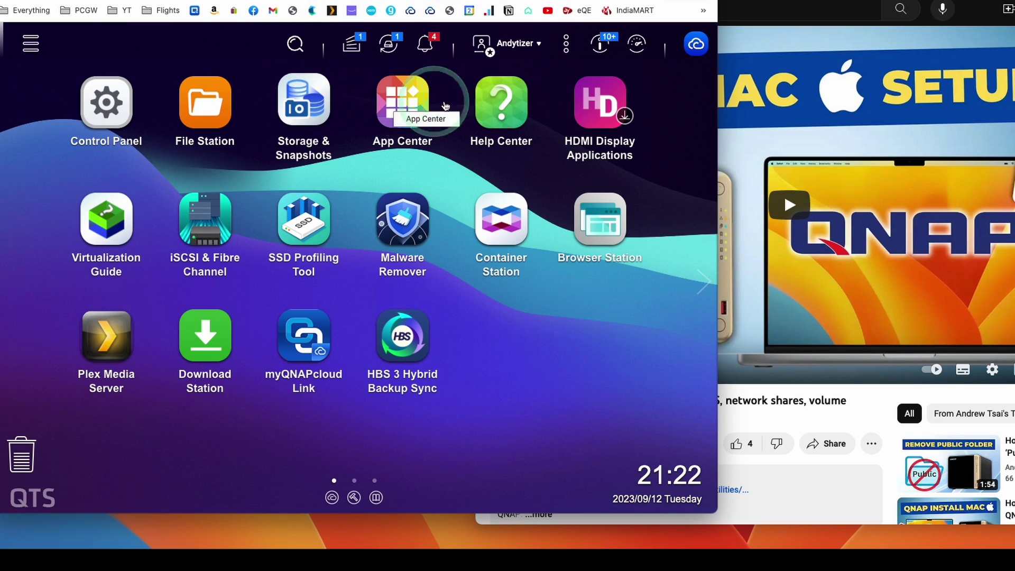
Open the Mac's System Settings and bring the QNAP desktop in the browser back to the front
left_click(446, 106)
left_click(0, 0)
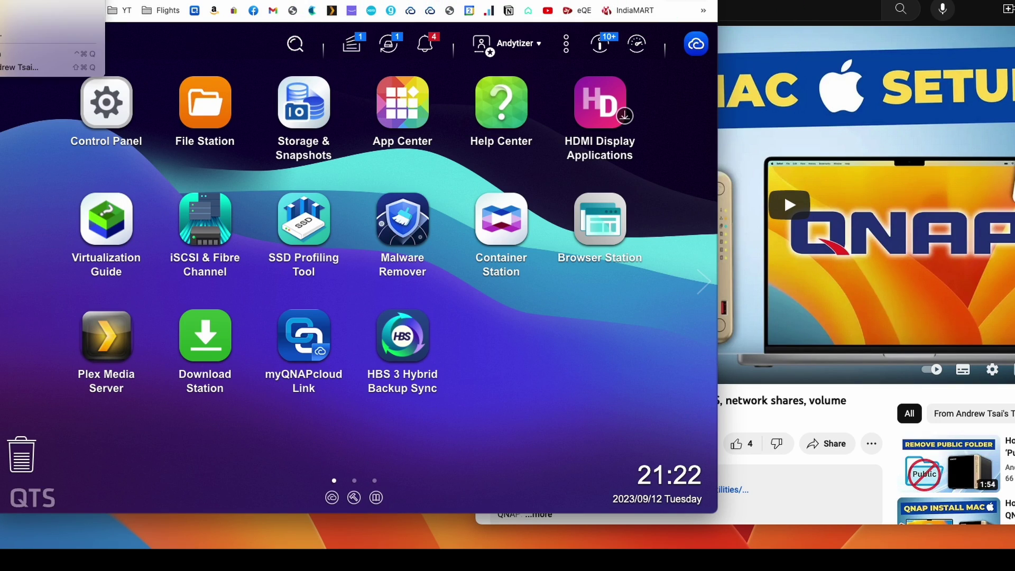
left_click(32, 0)
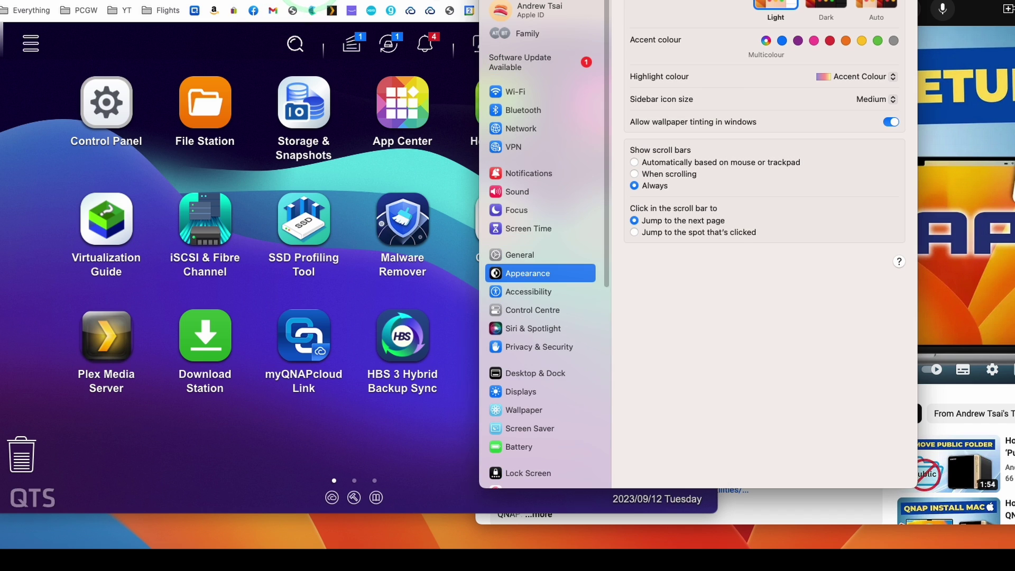
left_click(310, 0)
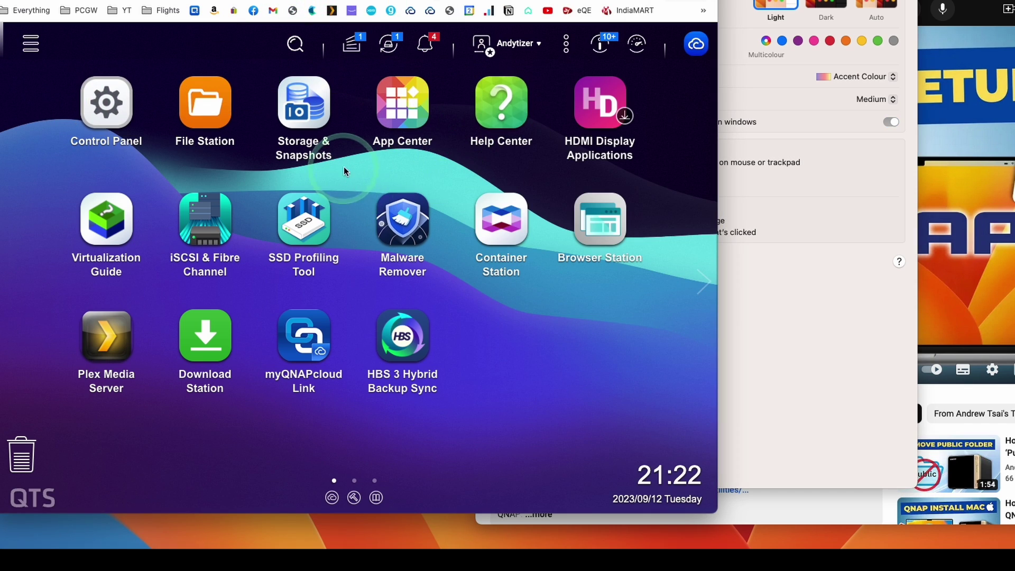
Look over the title of the YouTube video on setting up QNAP on macOS and minimise its window
left_click(978, 1)
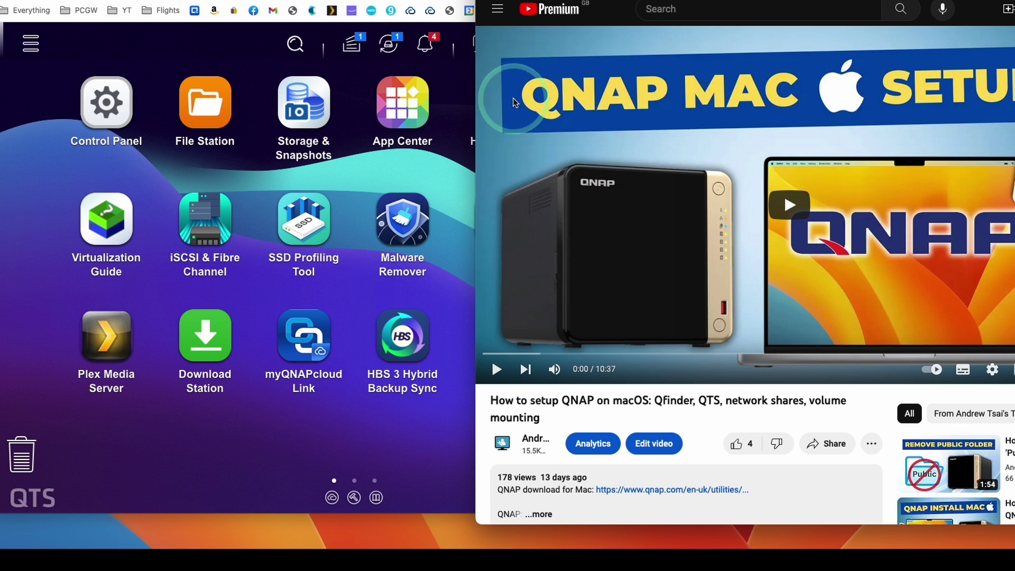
left_click_drag(560, 403, 652, 402)
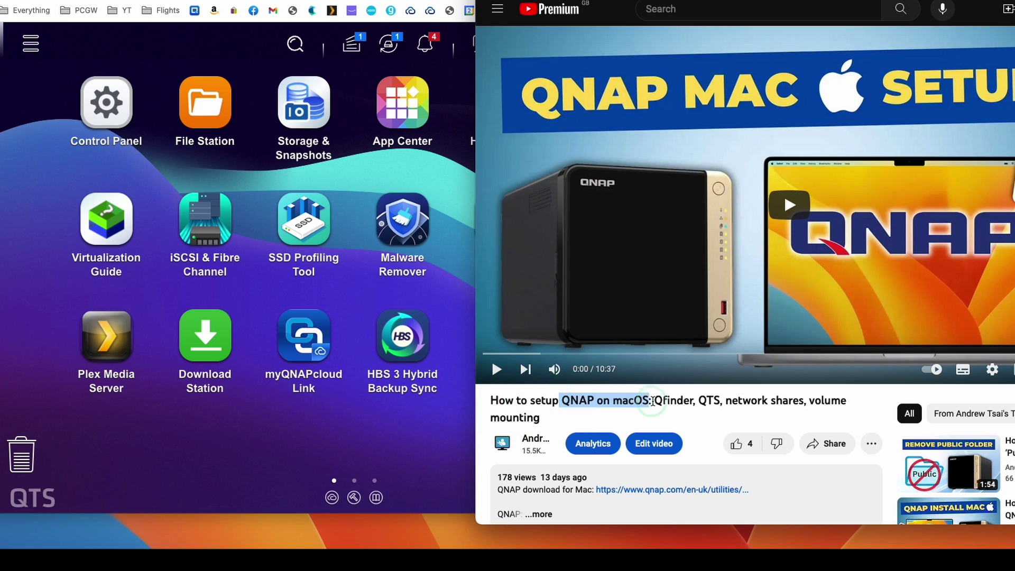
left_click(649, 400)
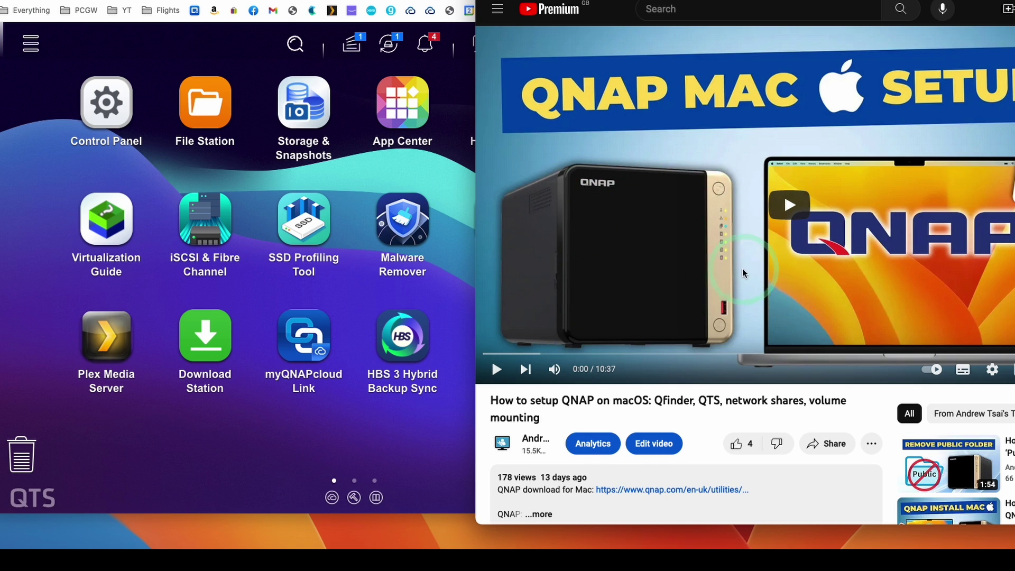
left_click_drag(699, 404, 793, 404)
left_click(812, 403)
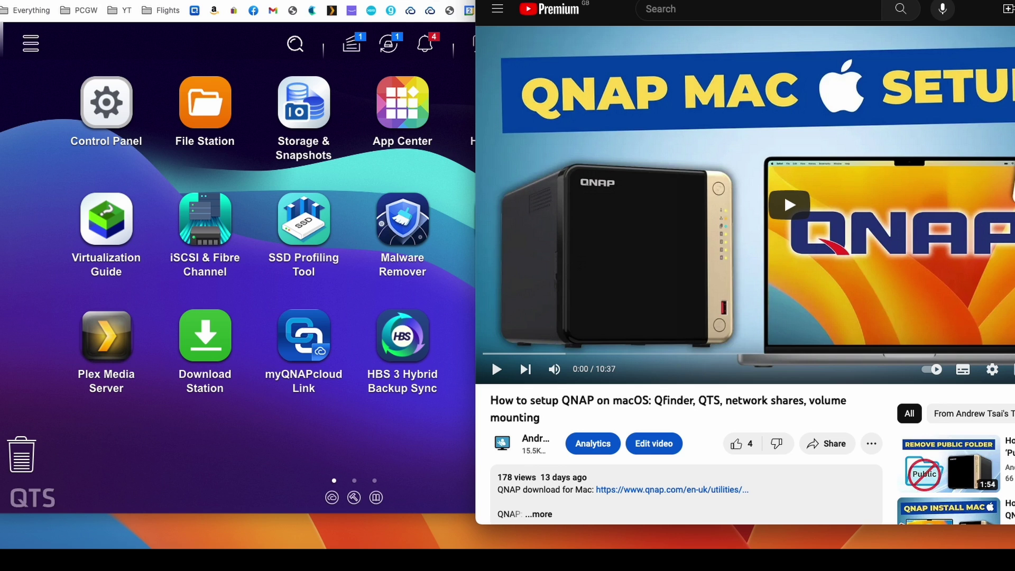
left_click(513, 0)
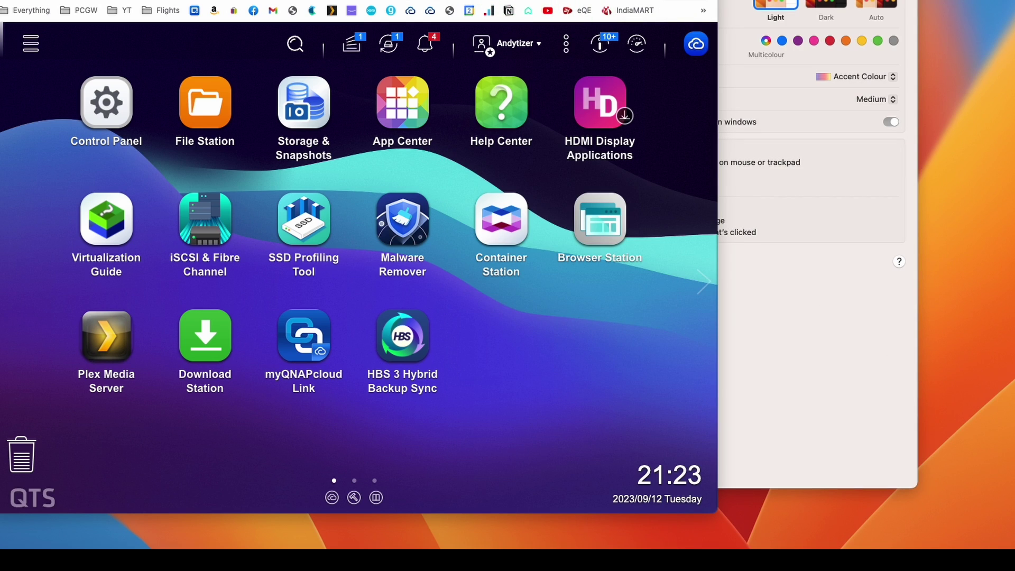
Centre the QNAP browser window on the screen and open the Shared Folders settings in the NAS Control Panel
left_click_drag(435, 0, 626, 0)
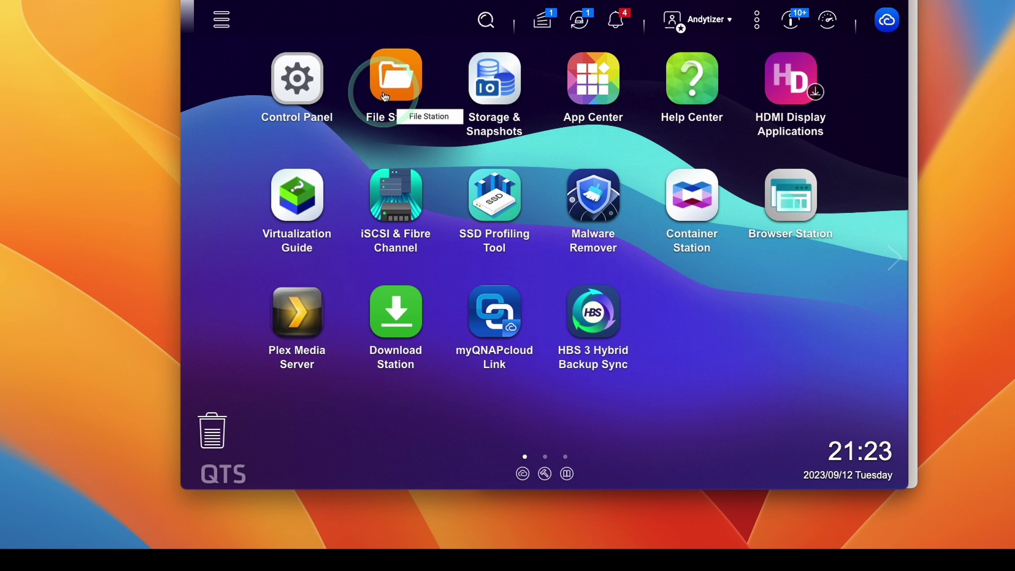
left_click(300, 79)
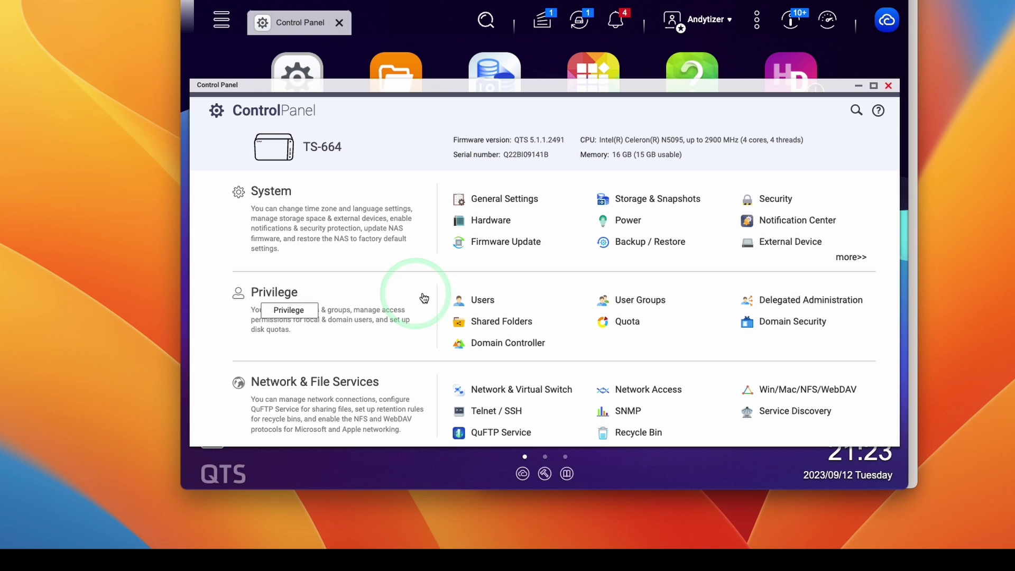
left_click(487, 323)
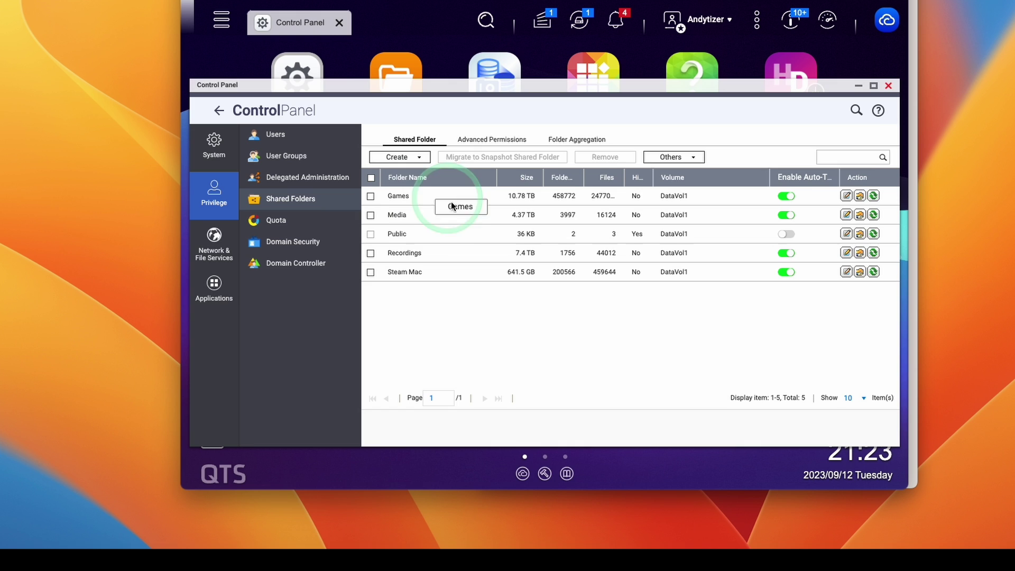
Set up a new shared folder named Time Machine, accepting the default volume, path and user access privileges
left_click(405, 154)
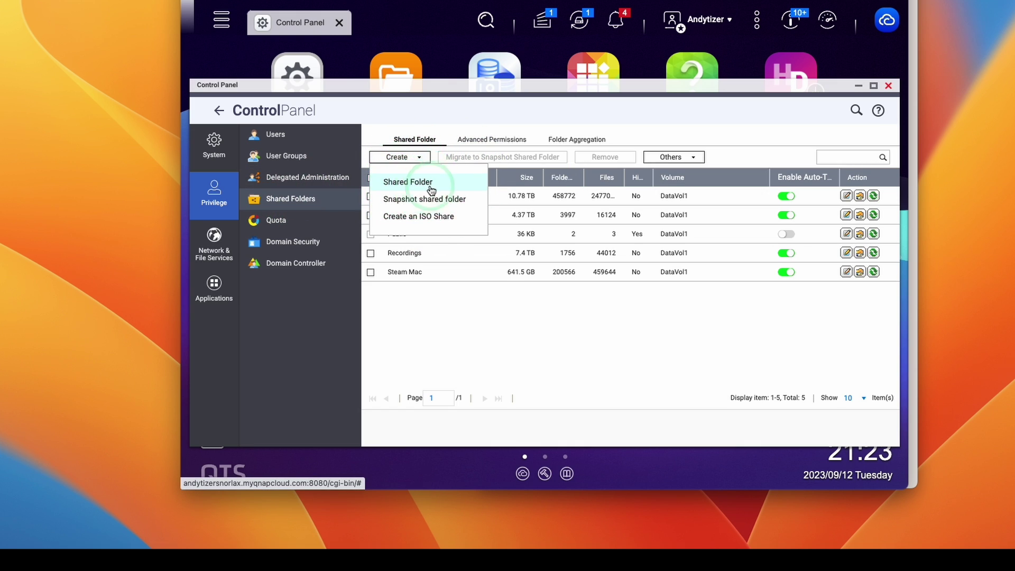
left_click(401, 181)
left_click(513, 170)
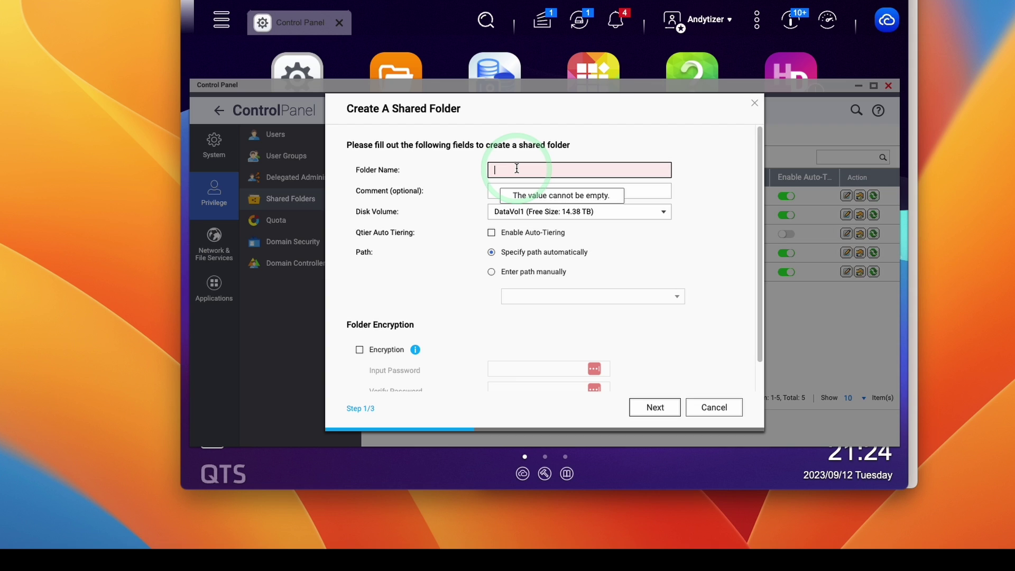
type("Time")
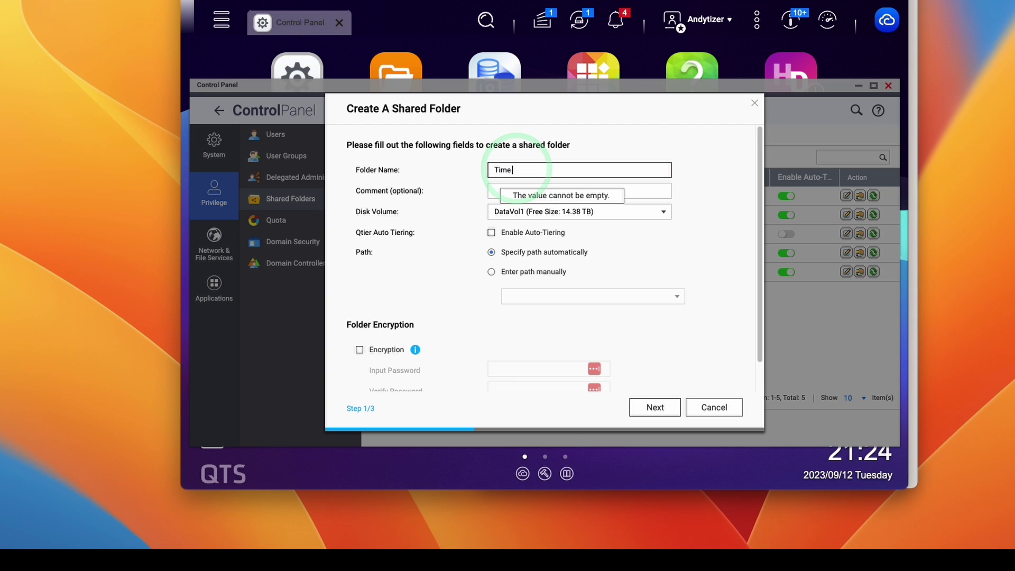
type(" Machine")
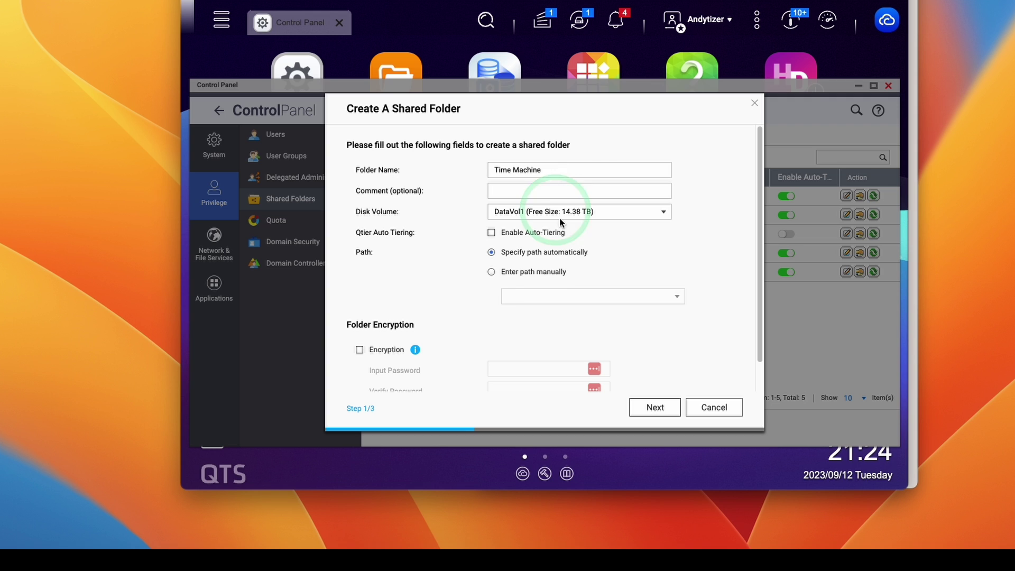
scroll(650, 374, "down", 1)
left_click(656, 408)
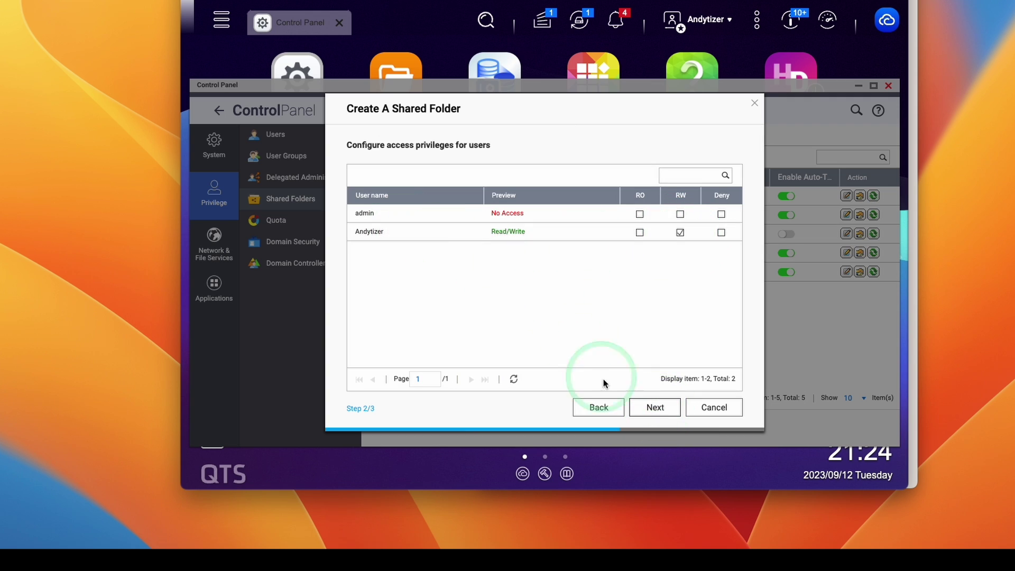
left_click(660, 411)
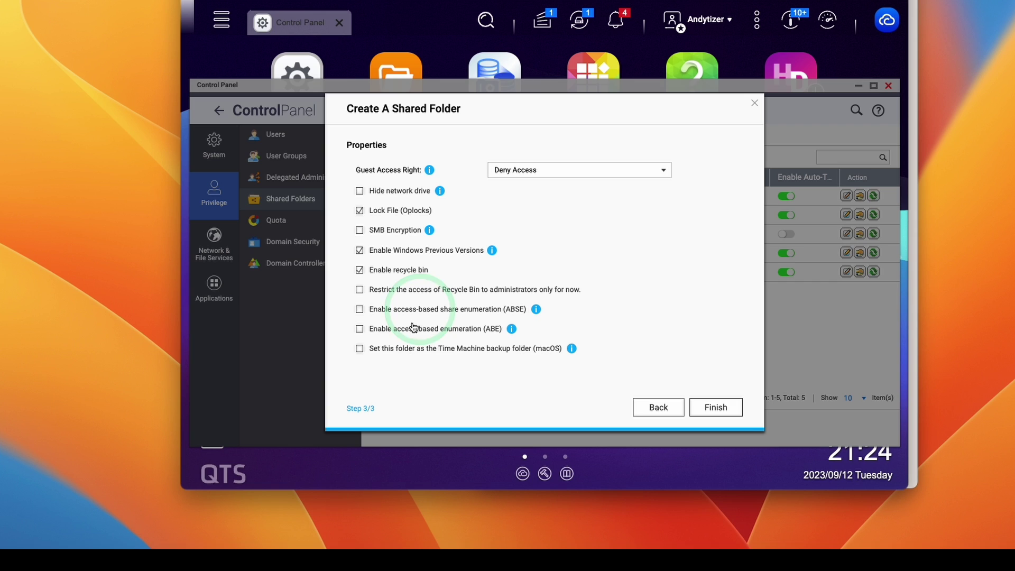
Set the new shared folder as the Time Machine backup folder (macOS), read the option's information, and finish creating it
left_click(364, 350)
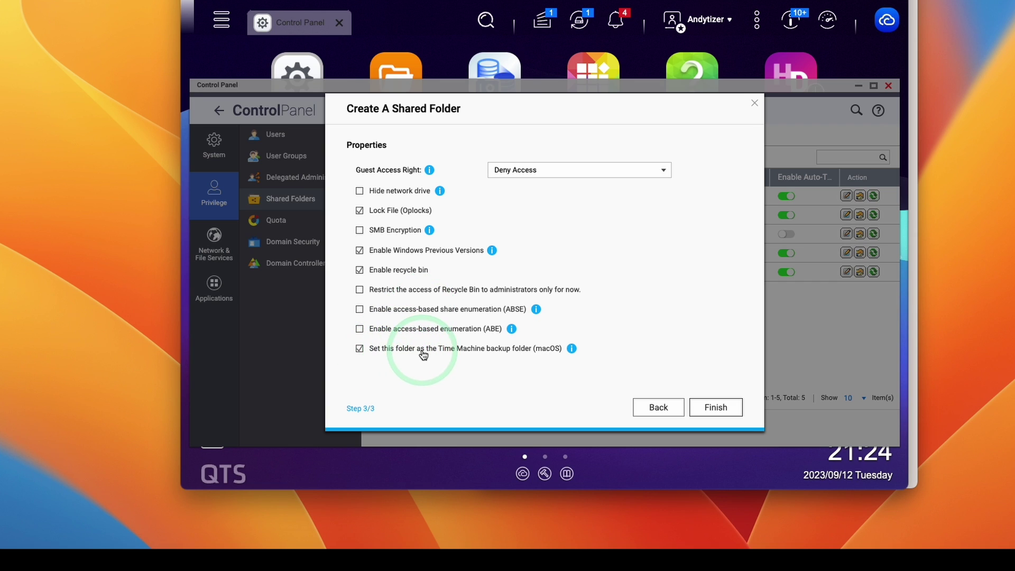
left_click(573, 350)
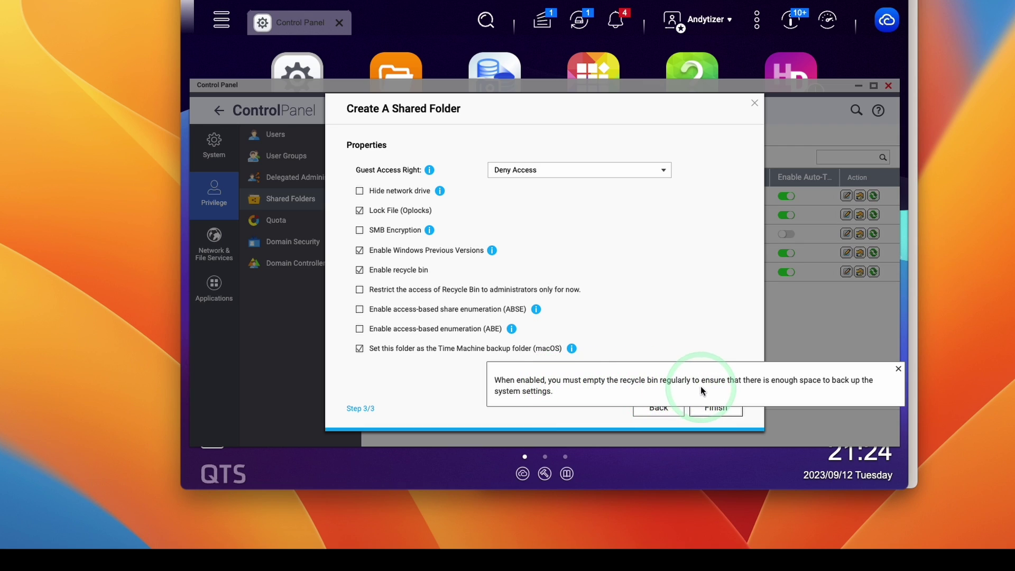
left_click(618, 345)
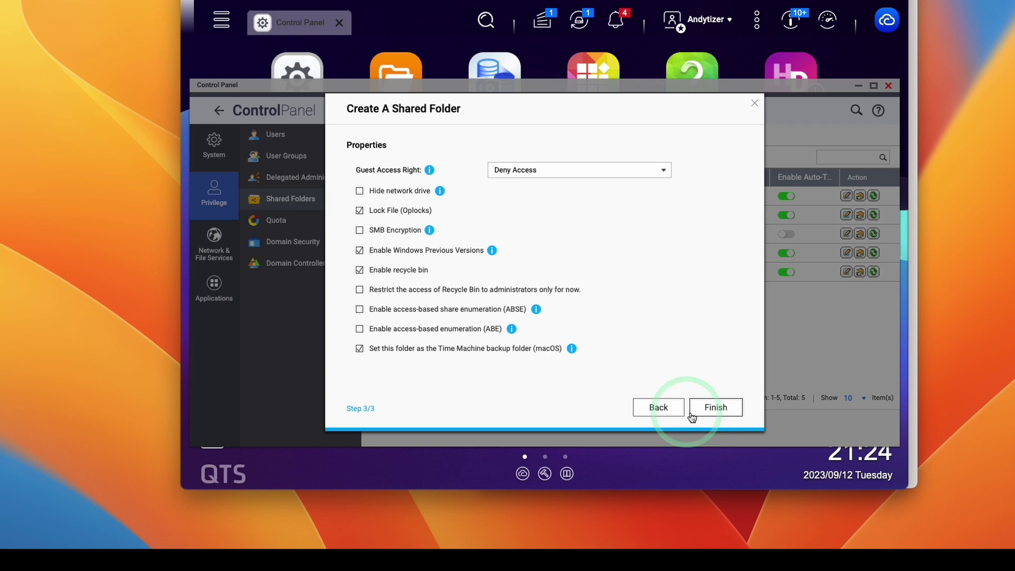
left_click(717, 408)
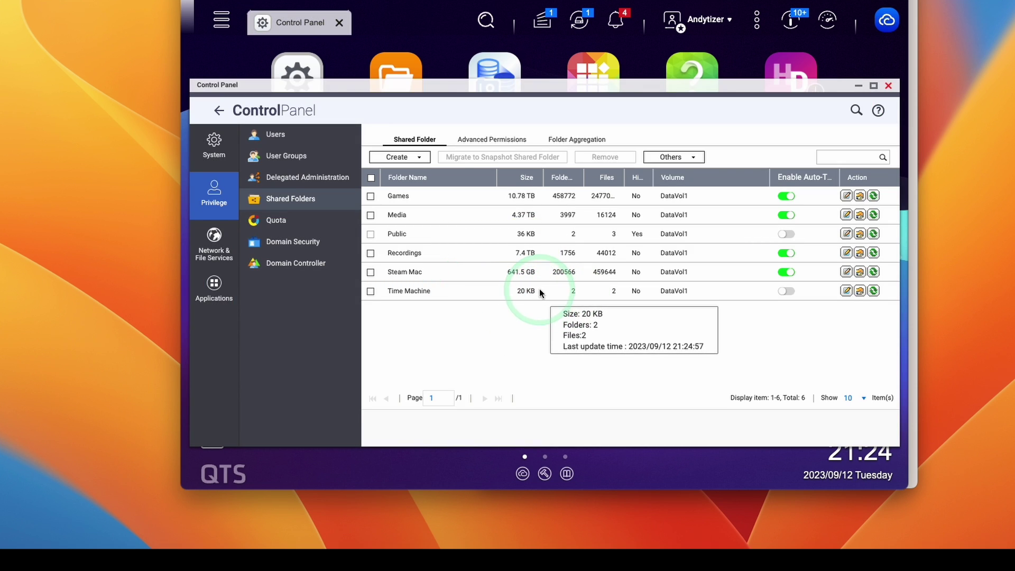
Switch to Qfinder Pro and sign in to the Snorlax NAS's network drives with the saved credentials
mouse_move(662, 529)
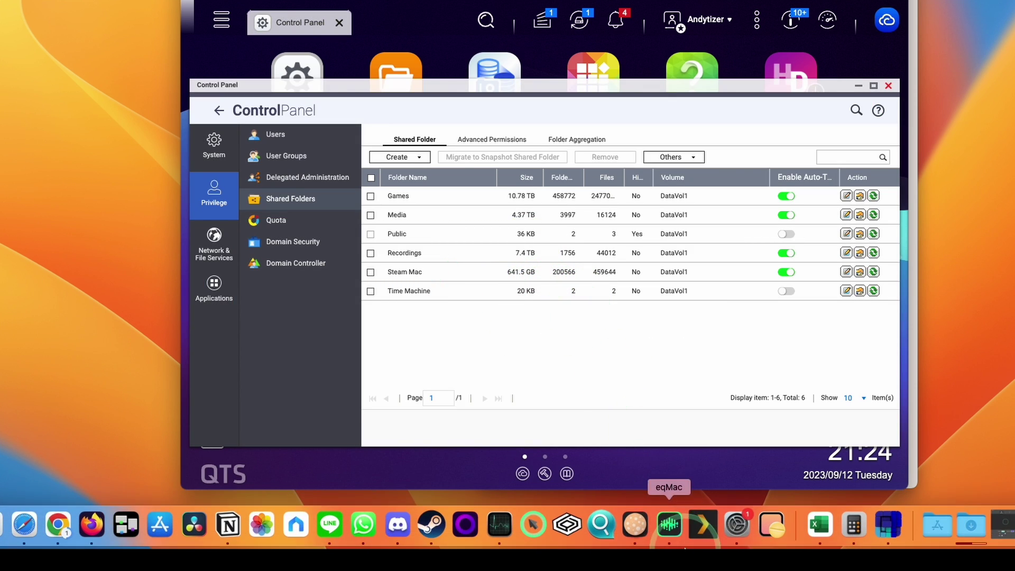
left_click(602, 524)
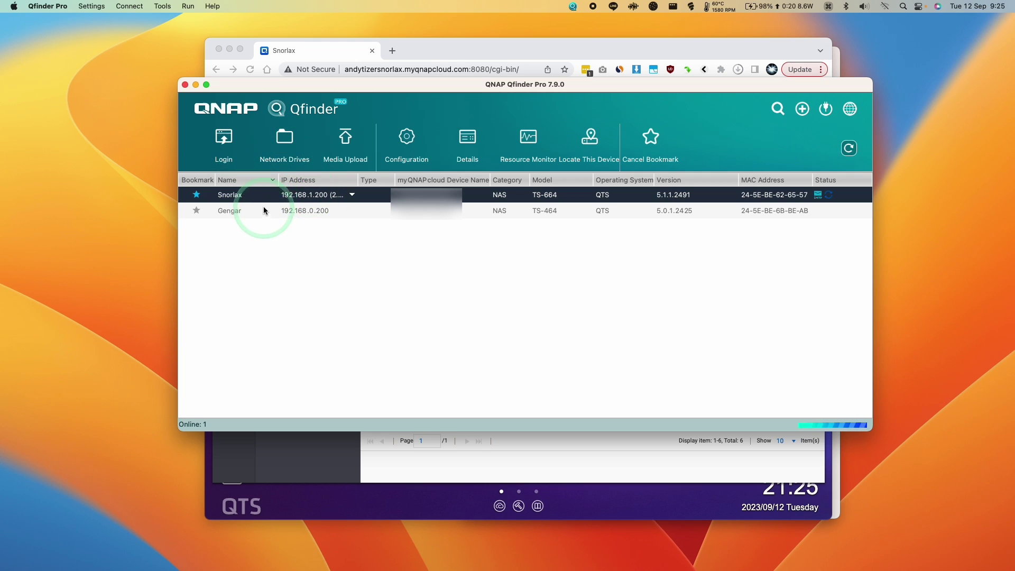
left_click(284, 142)
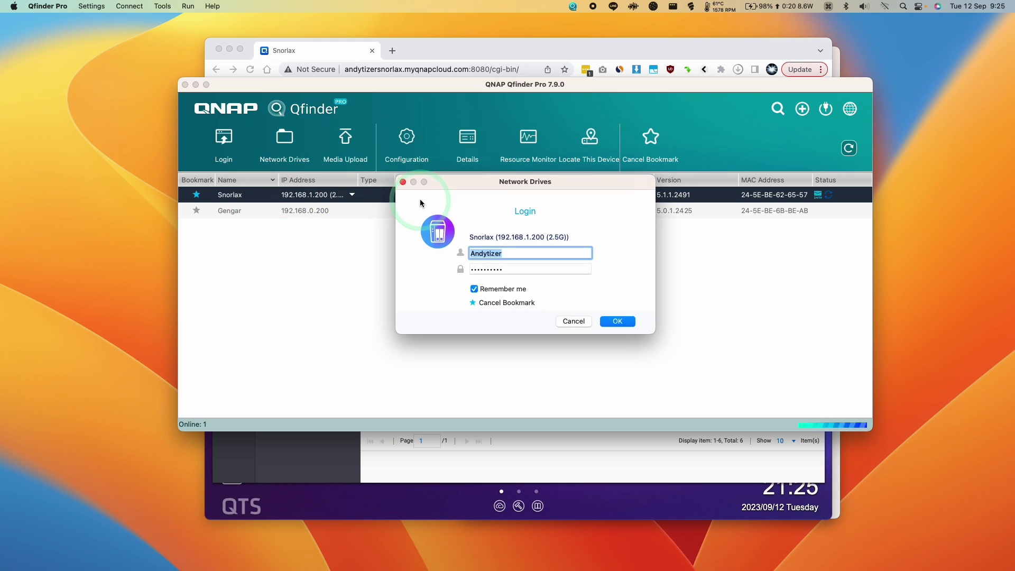
left_click(620, 323)
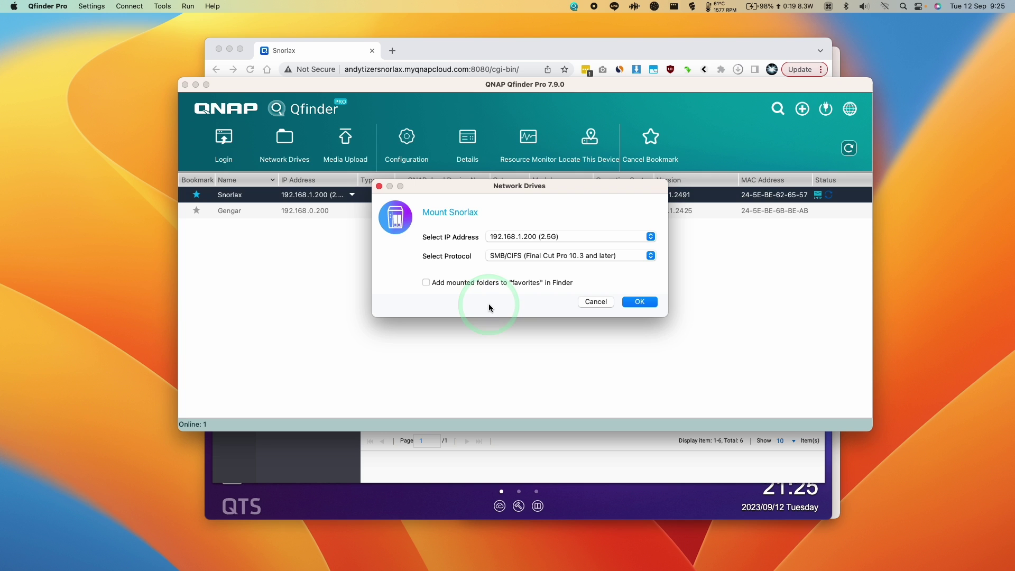
Mount the NAS's Time Machine volume over SMB/CIFS, with mounted folders added to the Finder favourites
left_click(489, 285)
left_click(622, 300)
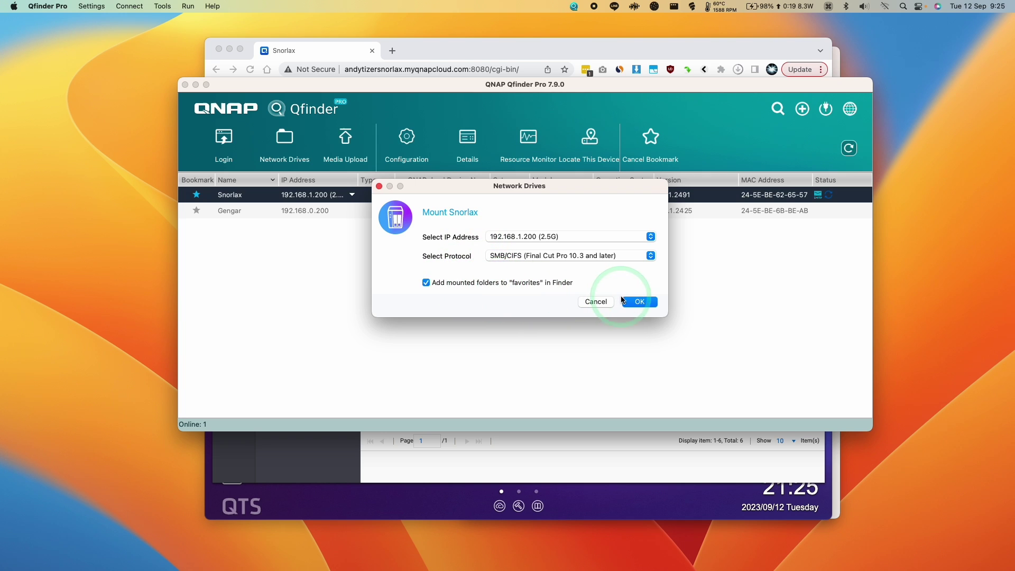
left_click(441, 202)
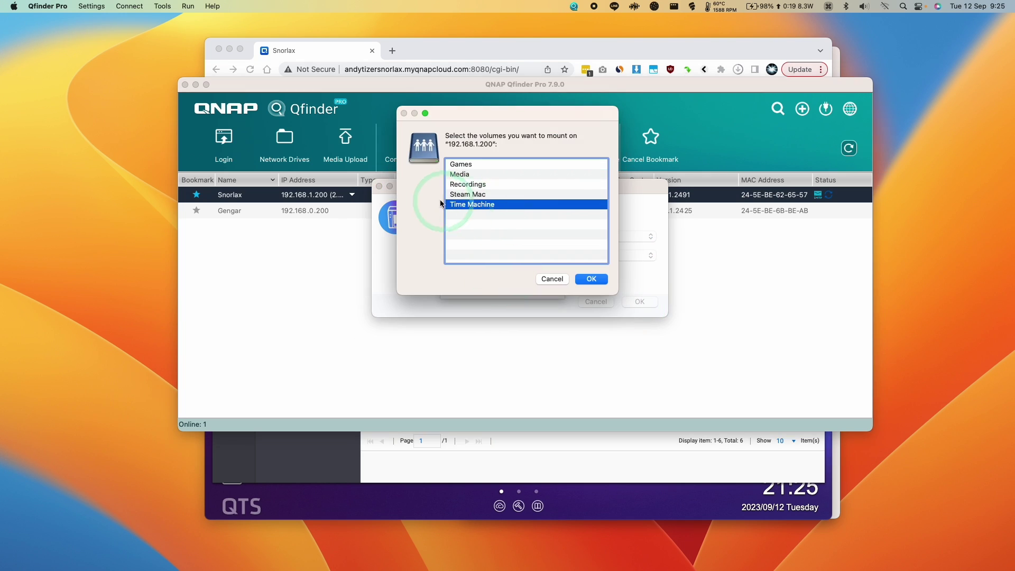
double_click(471, 204)
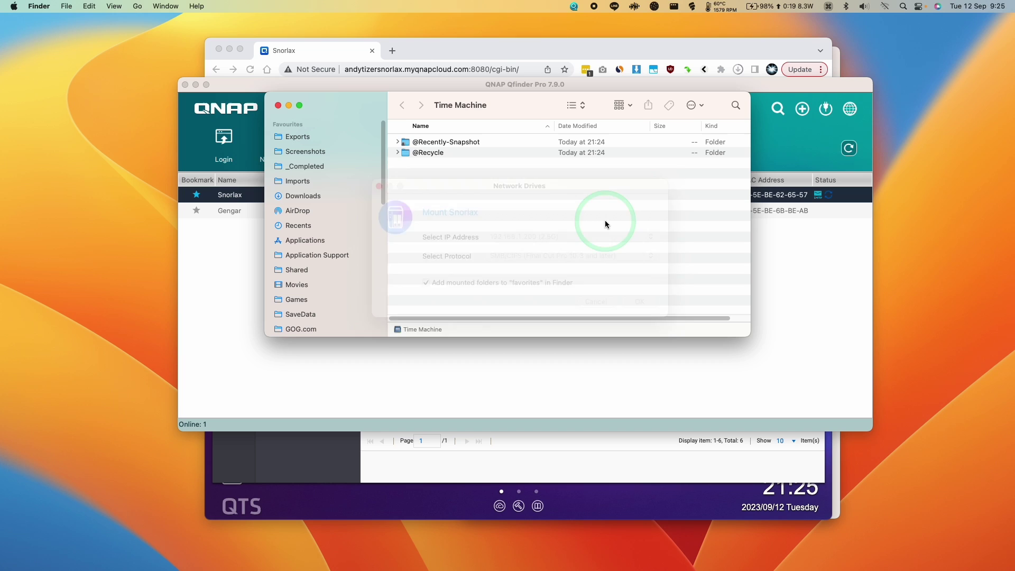
Examine the mounted Time Machine share in Finder's favourites, its available actions and its contents
scroll(329, 245, "down", 8)
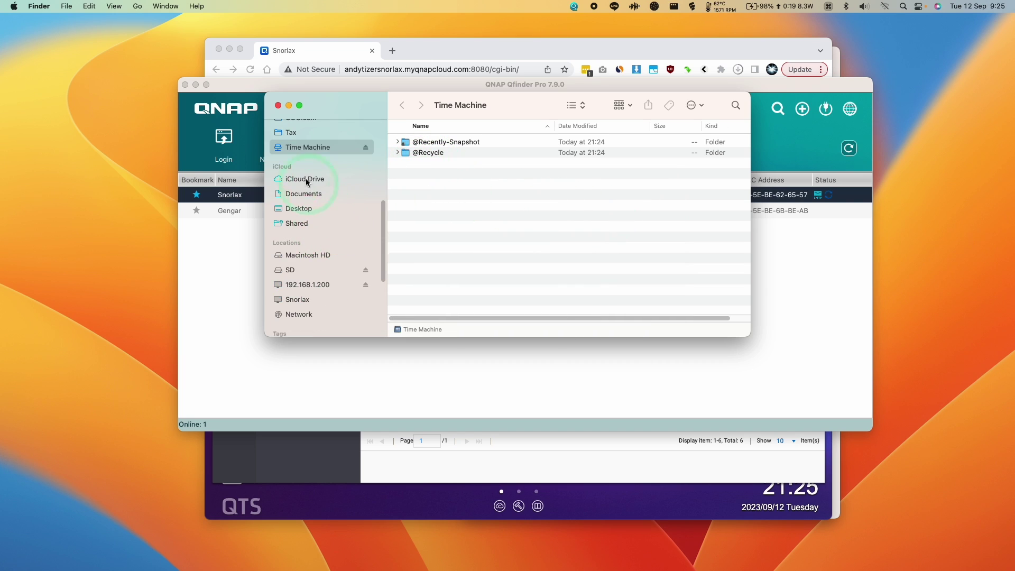
scroll(341, 232, "up", 4)
right_click(327, 240)
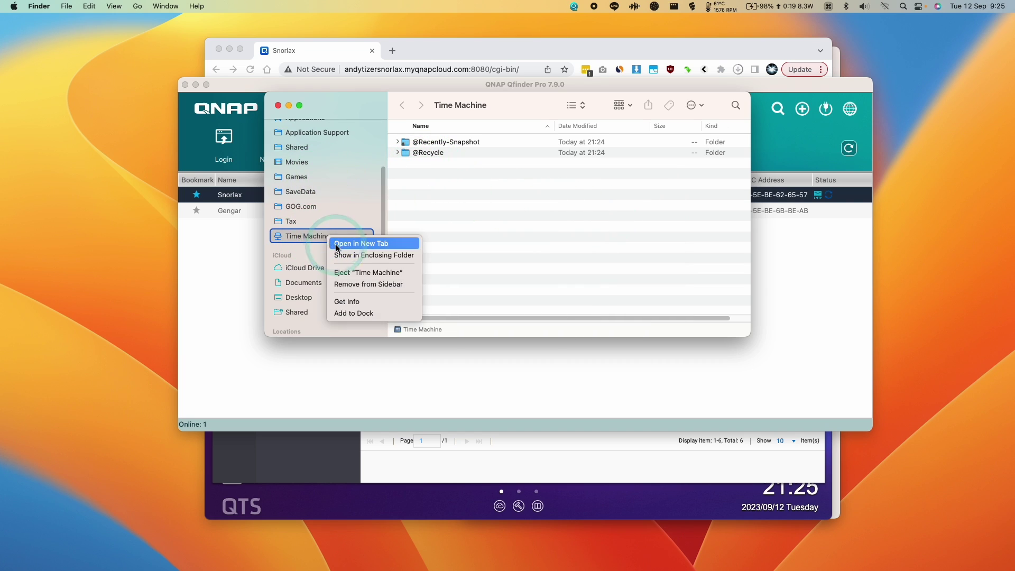
left_click(452, 157)
mouse_move(451, 162)
left_mouse_down()
mouse_move(422, 159)
mouse_move(453, 177)
left_mouse_up()
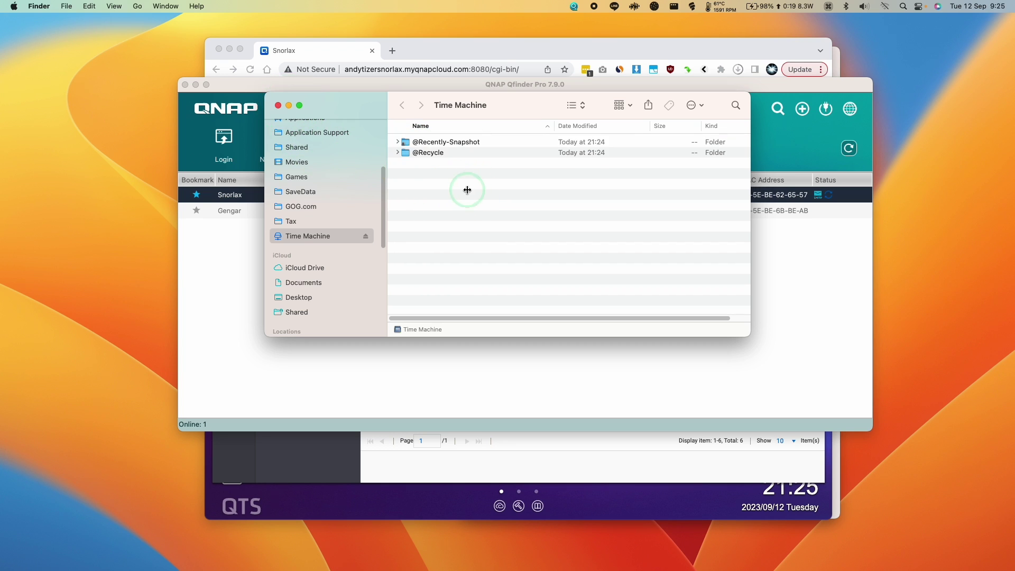
key("XF86AudioMute")
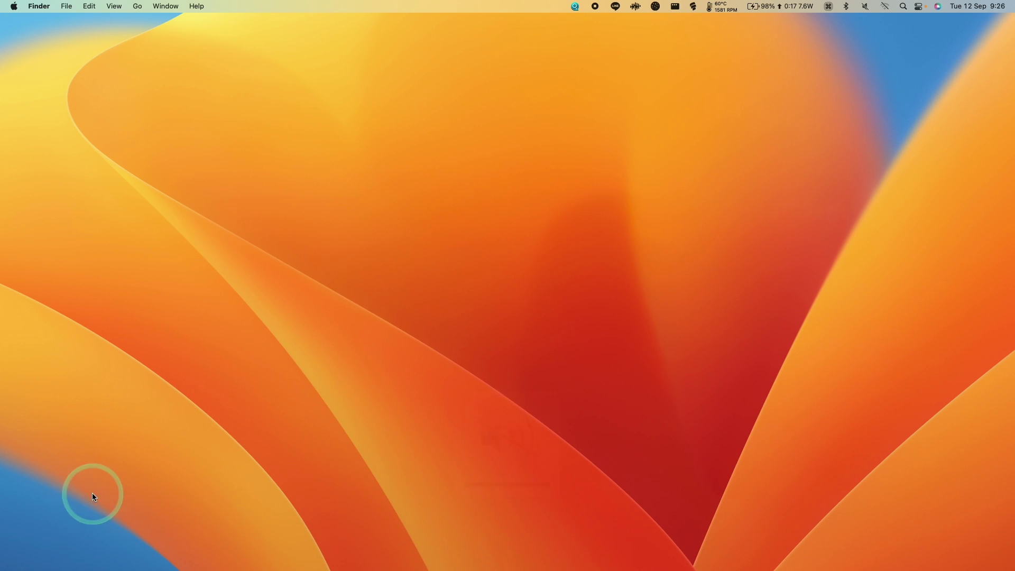
Open the Time Machine app from the Applications folder in a new Finder window
left_click(45, 559)
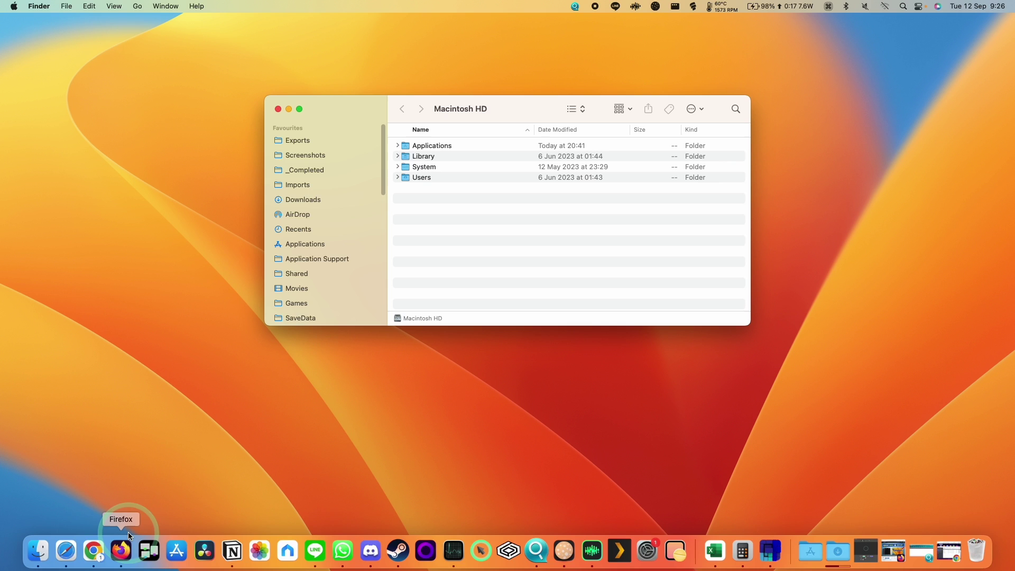
left_click(318, 245)
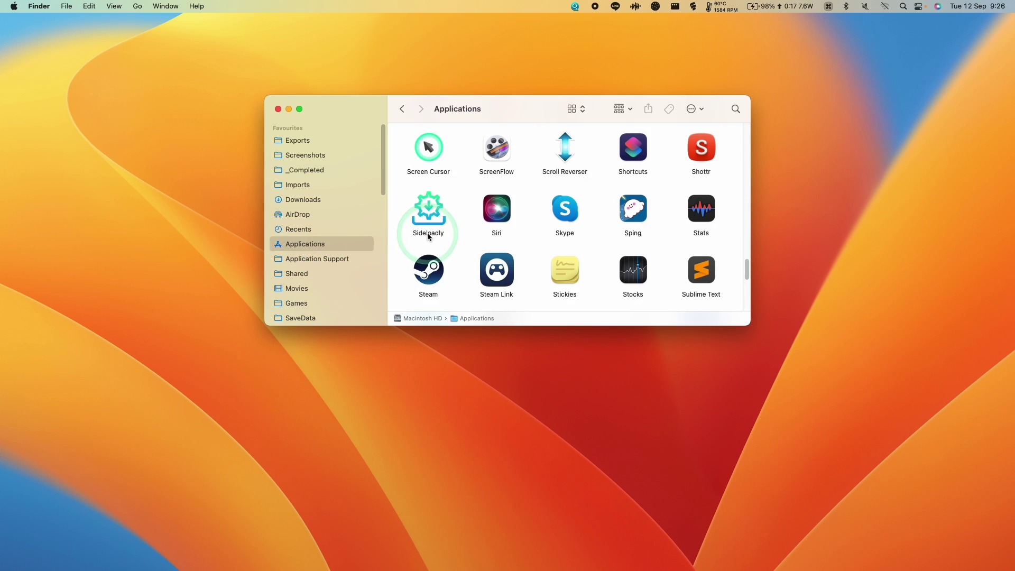
scroll(681, 295, "down", 10)
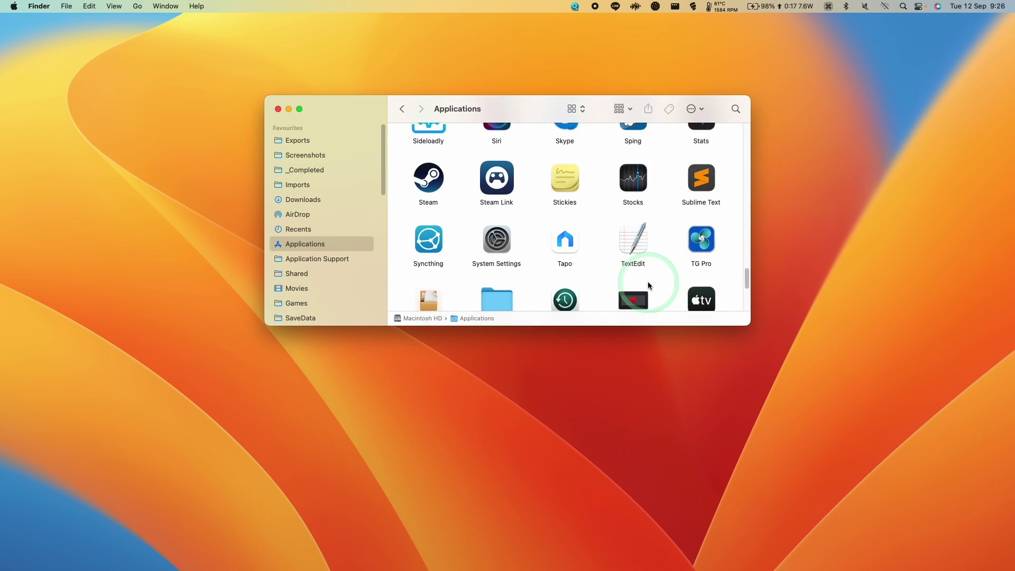
left_click(570, 214)
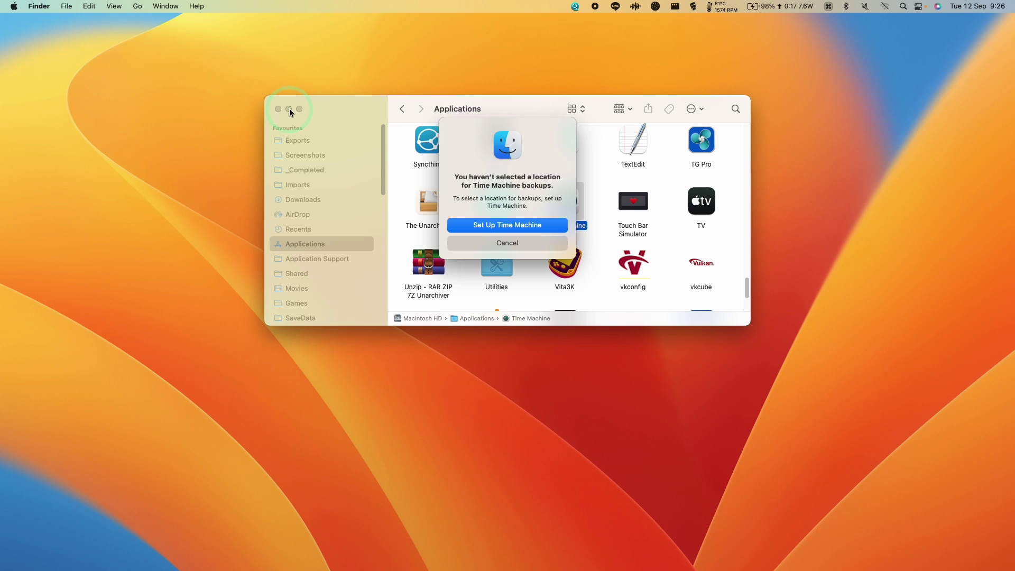
Proceed from the missing backup location prompt to the Time Machine setup and close the Finder window
left_click(490, 228)
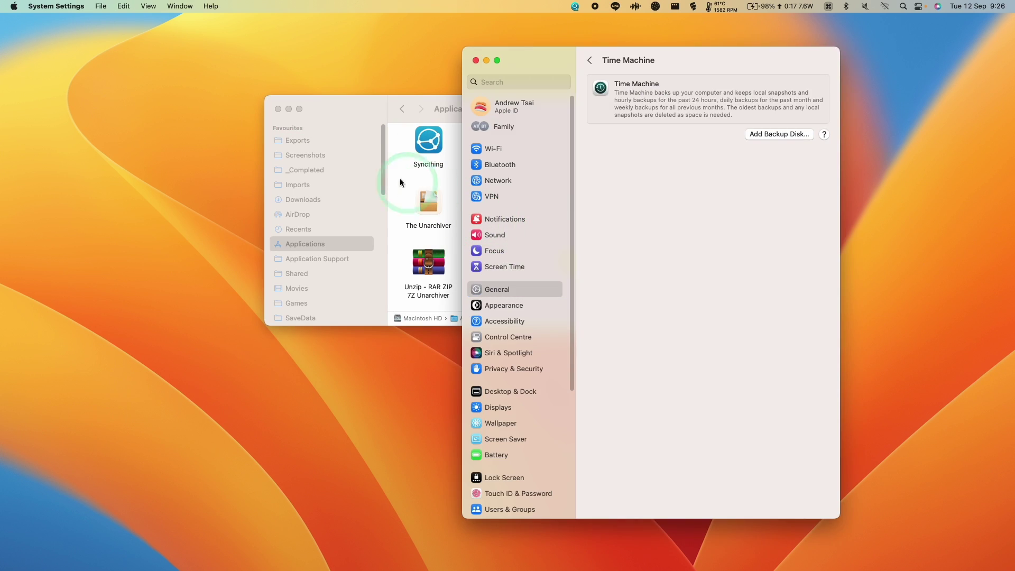
left_click(278, 109)
left_click(659, 214)
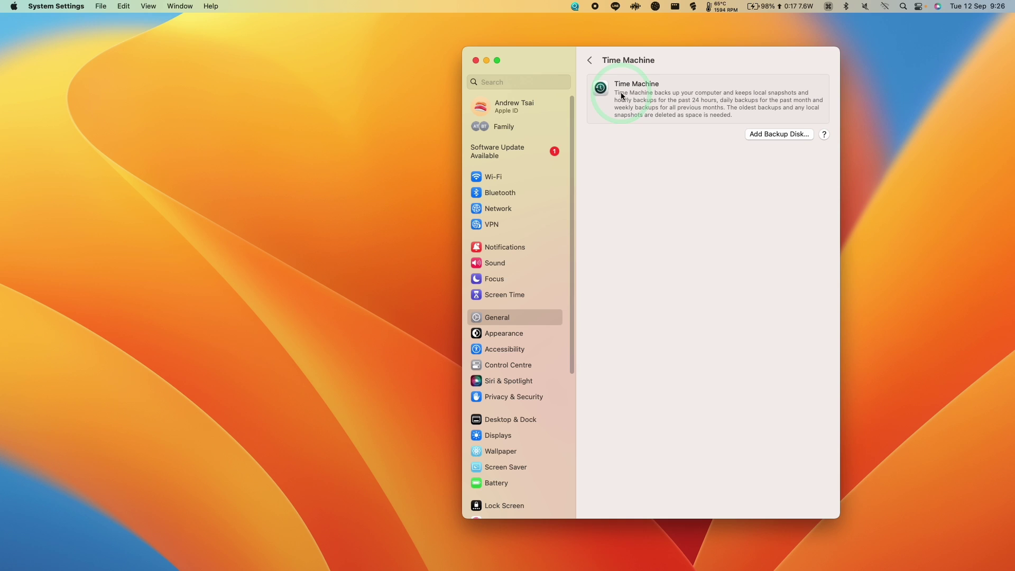
Close System Settings, reopen it from the desktop at the General section's Time Machine page, and move the window closer to the screen centre
left_click(590, 59)
left_click(476, 60)
left_click(41, 5)
mouse_move(14, 7)
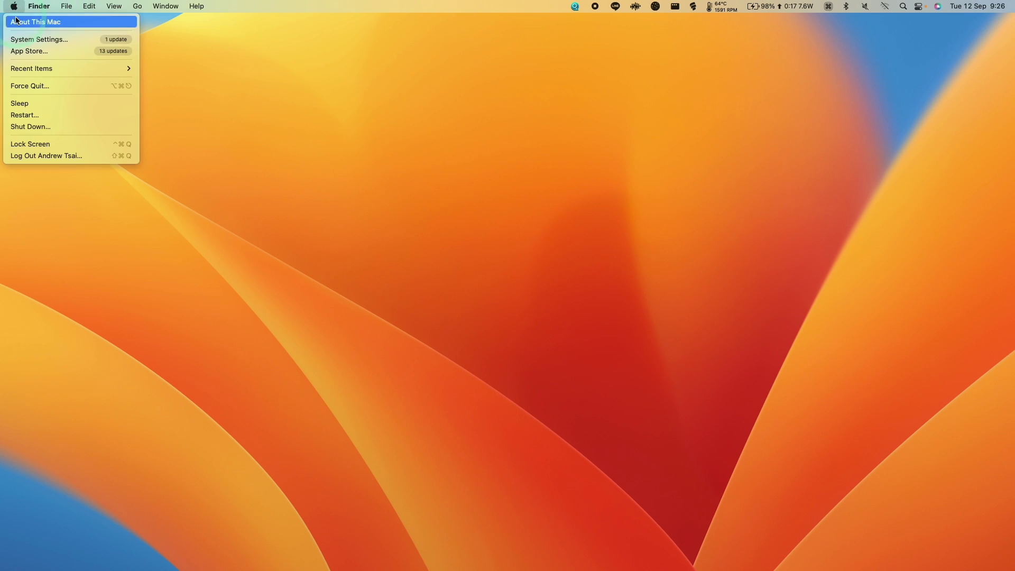
left_click(21, 39)
left_click(417, 213)
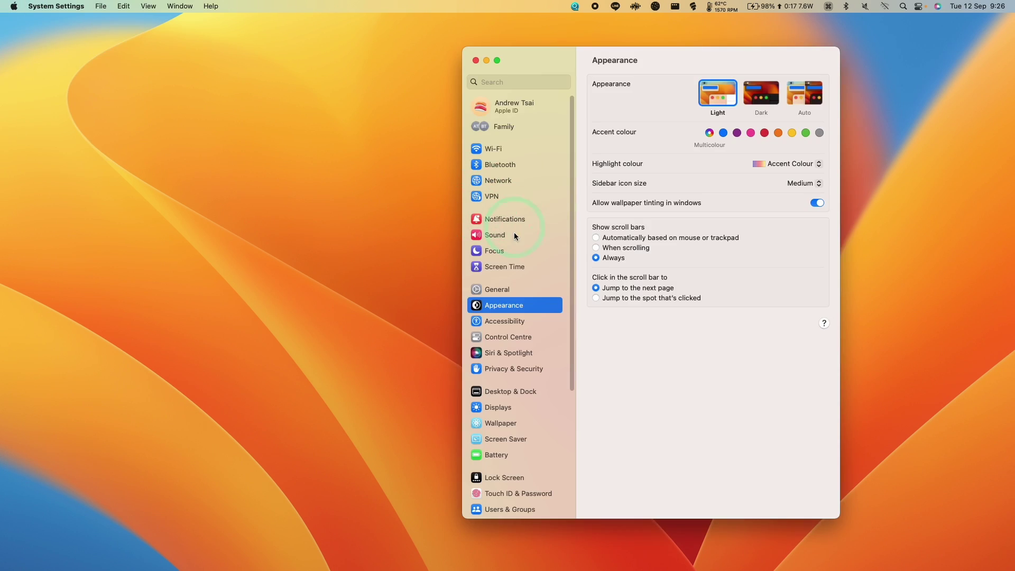
left_click(511, 292)
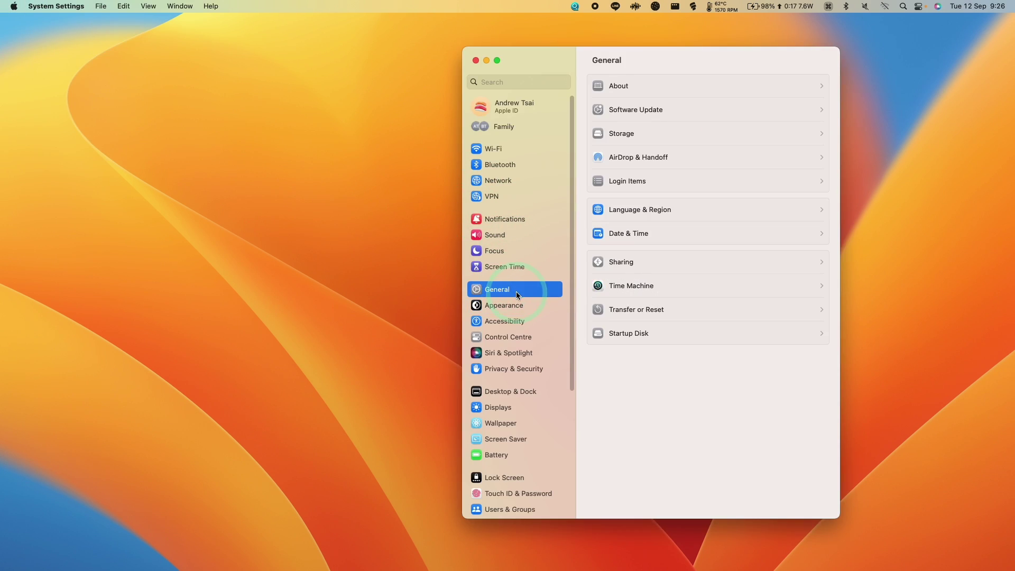
left_click(623, 288)
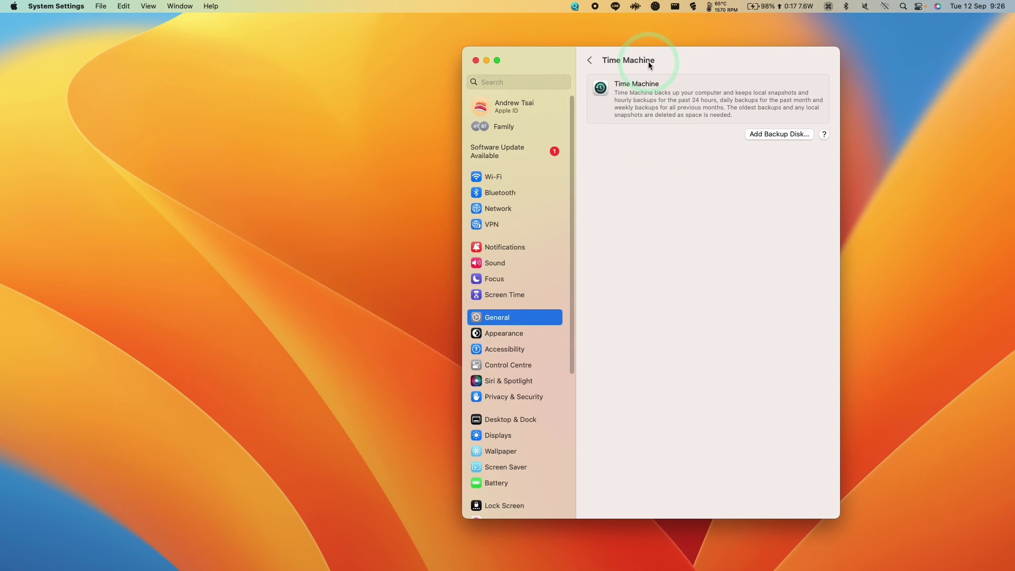
left_click_drag(651, 65, 521, 80)
Start adding a backup disk and authorise the Time Machine settings change with the Mac account password
left_click(635, 151)
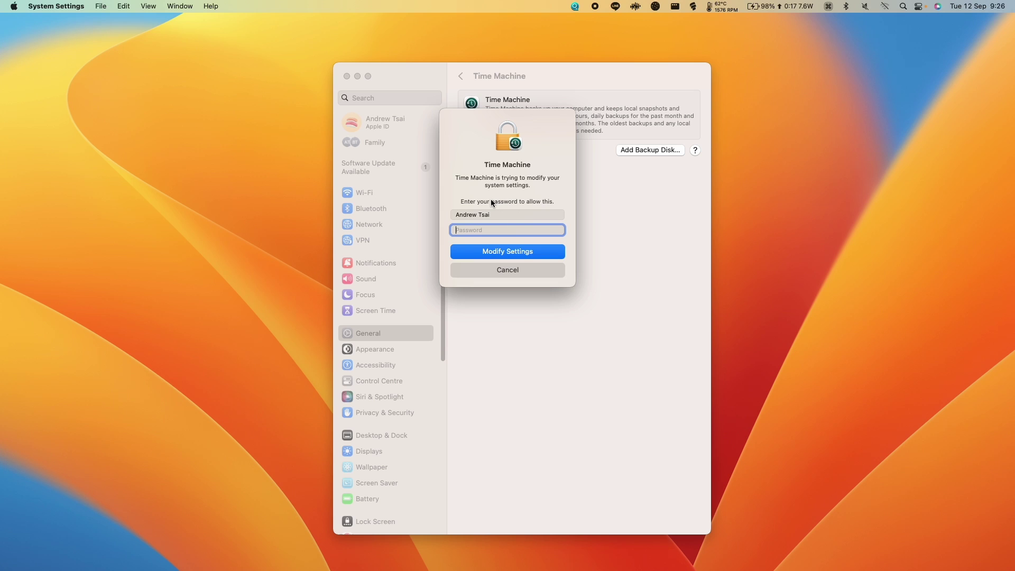
type("*********")
key("Return")
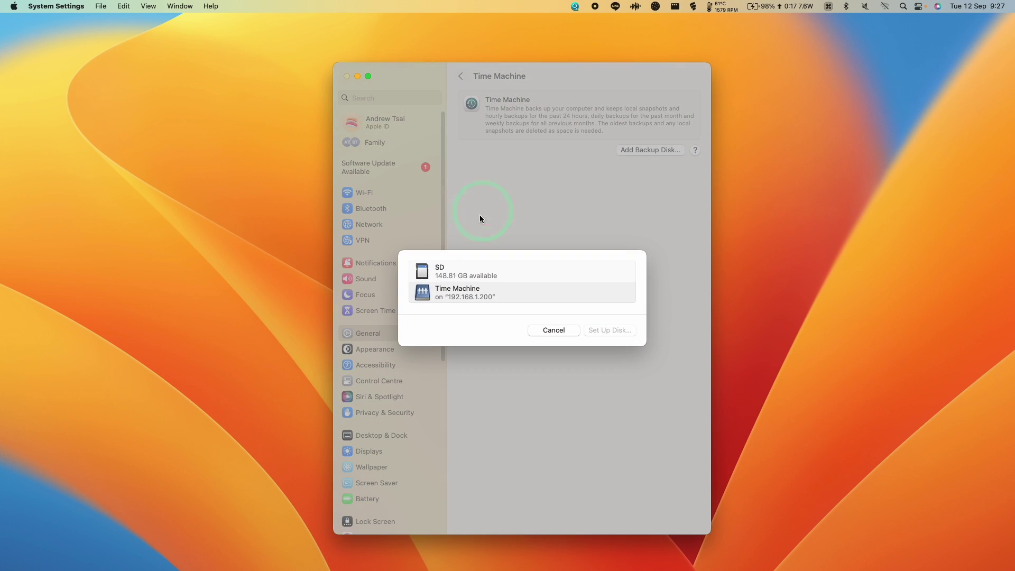
Set up the Time Machine share on 192.168.1.200 as an encrypted backup disk, connecting as a registered user with the prefilled credentials
left_click(430, 293)
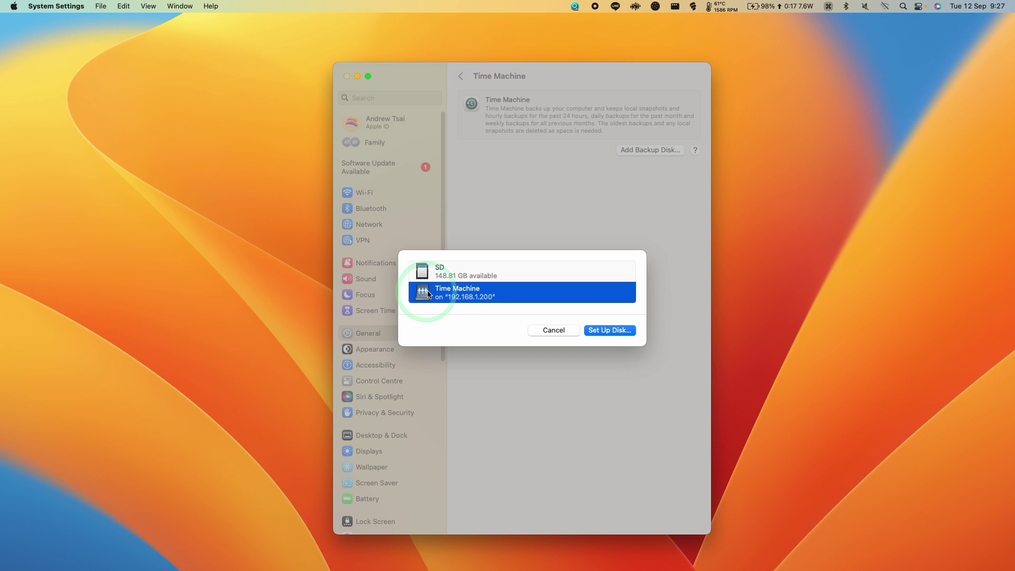
left_click(459, 297)
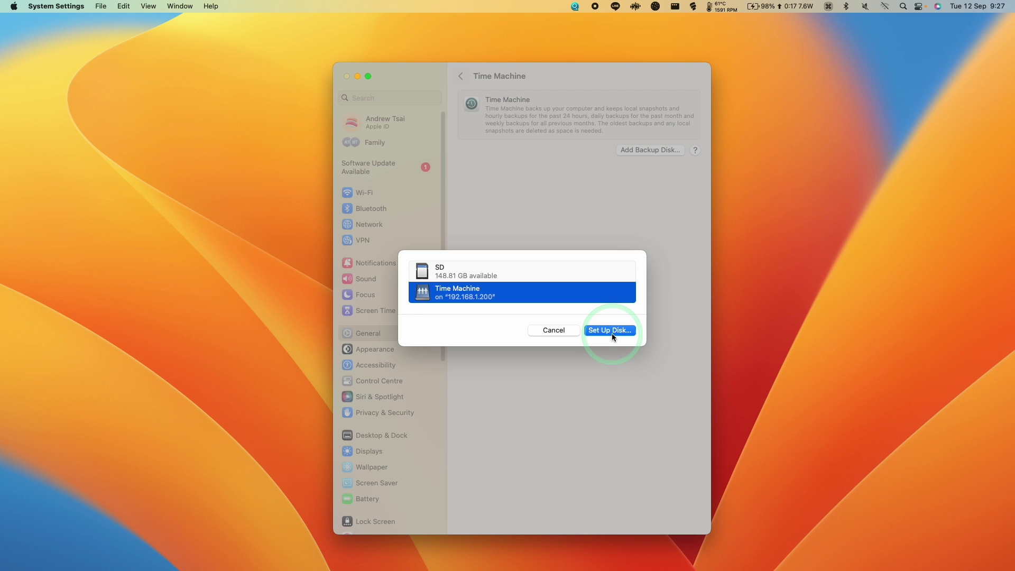
left_click(612, 334)
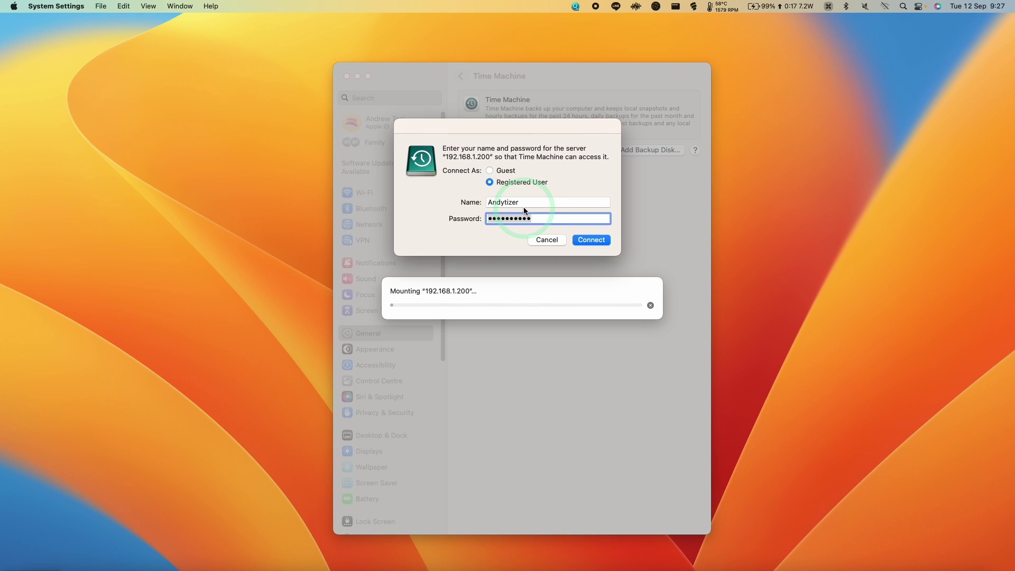
left_click(524, 203)
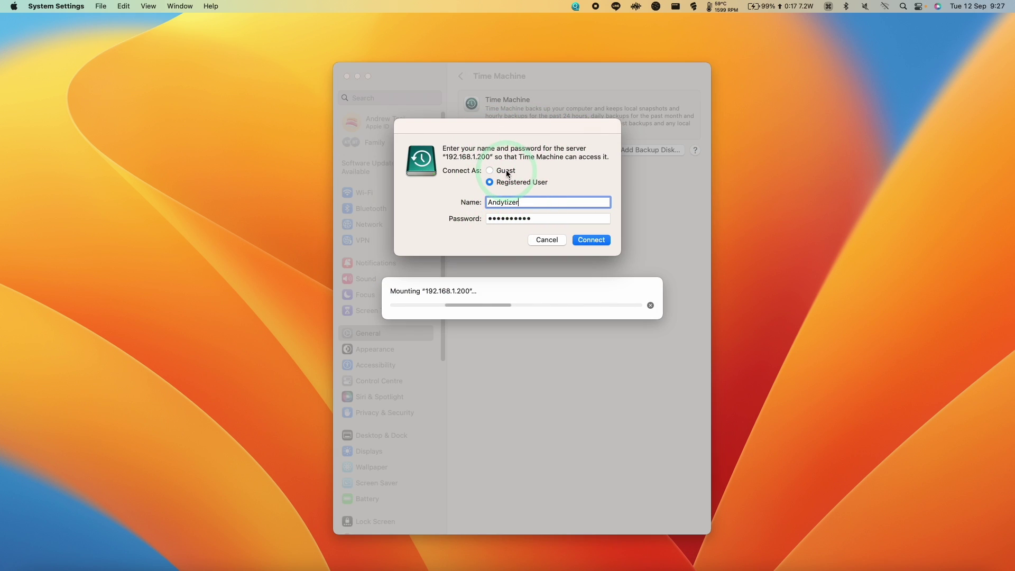
left_click(583, 240)
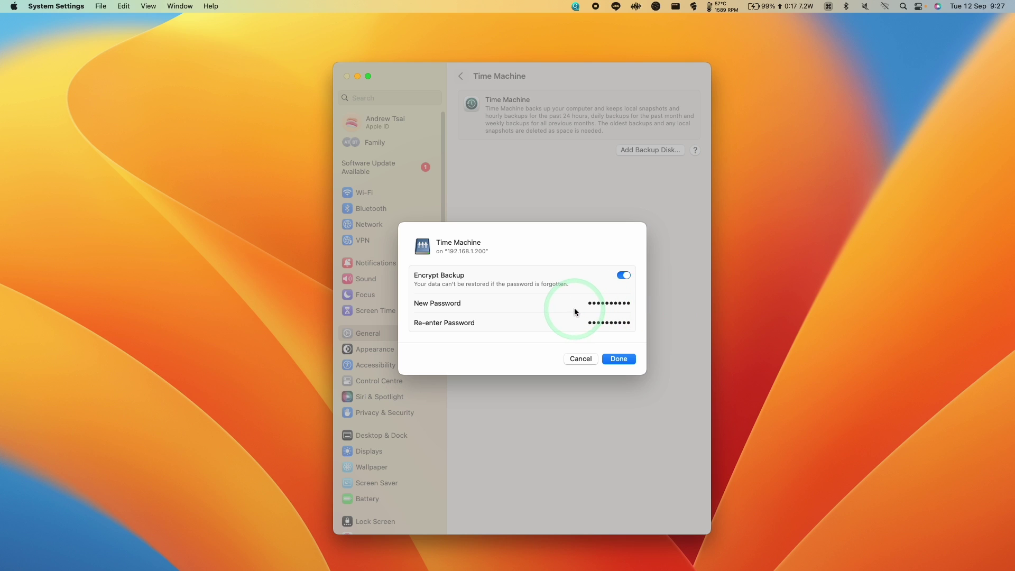
left_click(613, 358)
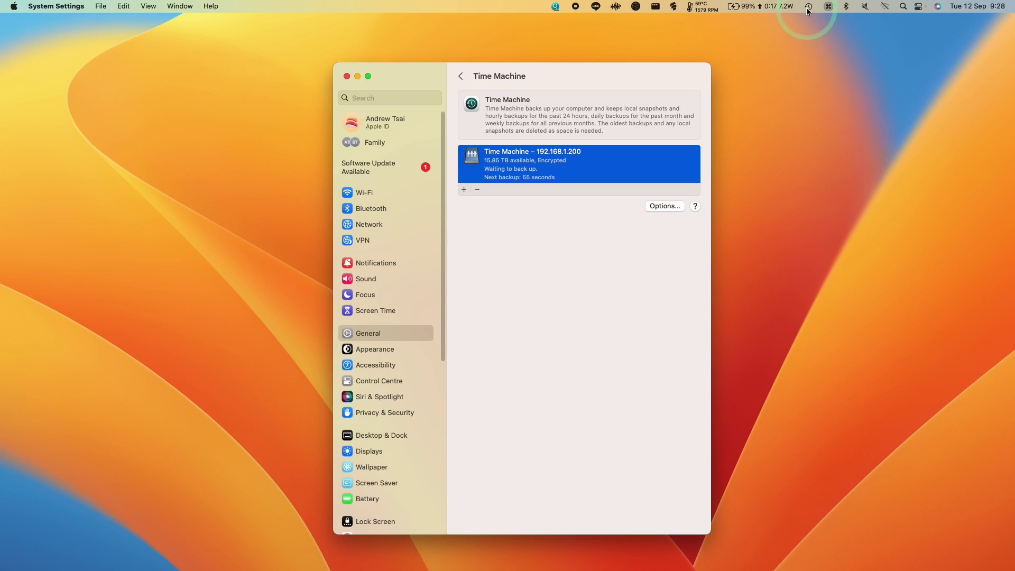
Examine the new backup disk's schedule, the Time Machine options and the folder chooser for backup exclusions
left_click(808, 7)
left_click(521, 179)
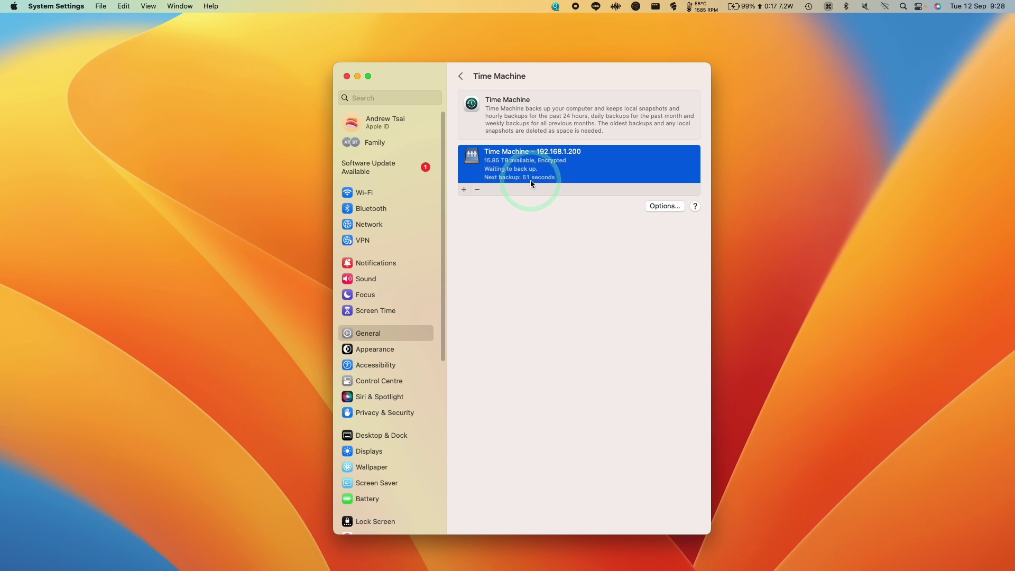
left_click(656, 205)
left_click(504, 251)
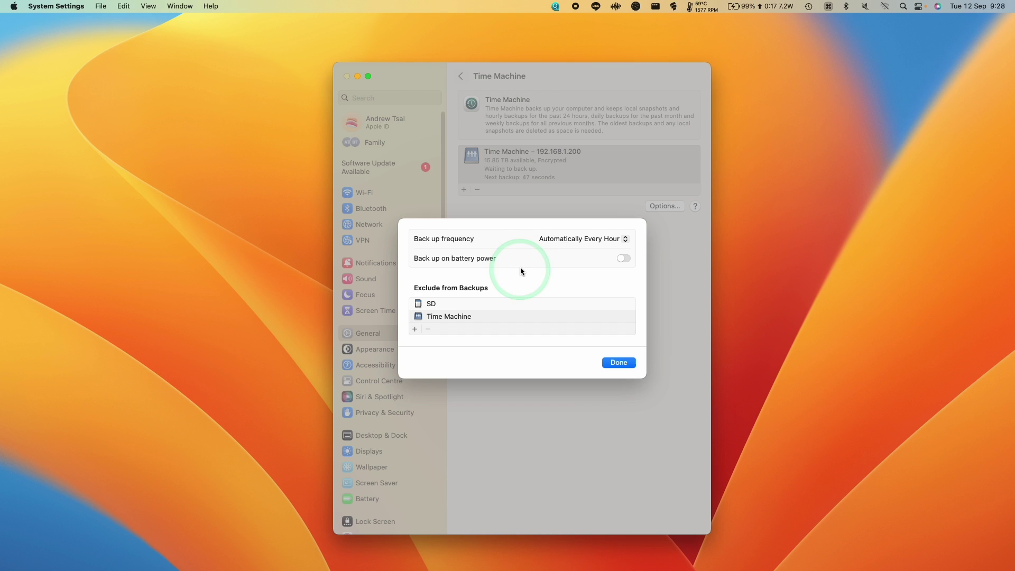
left_click(415, 329)
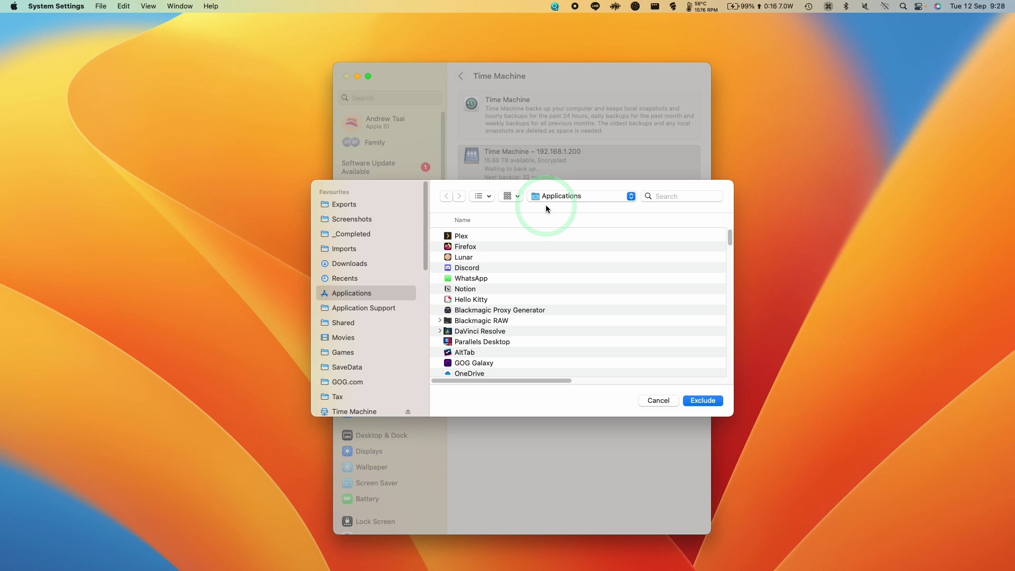
left_click_drag(425, 246, 426, 262)
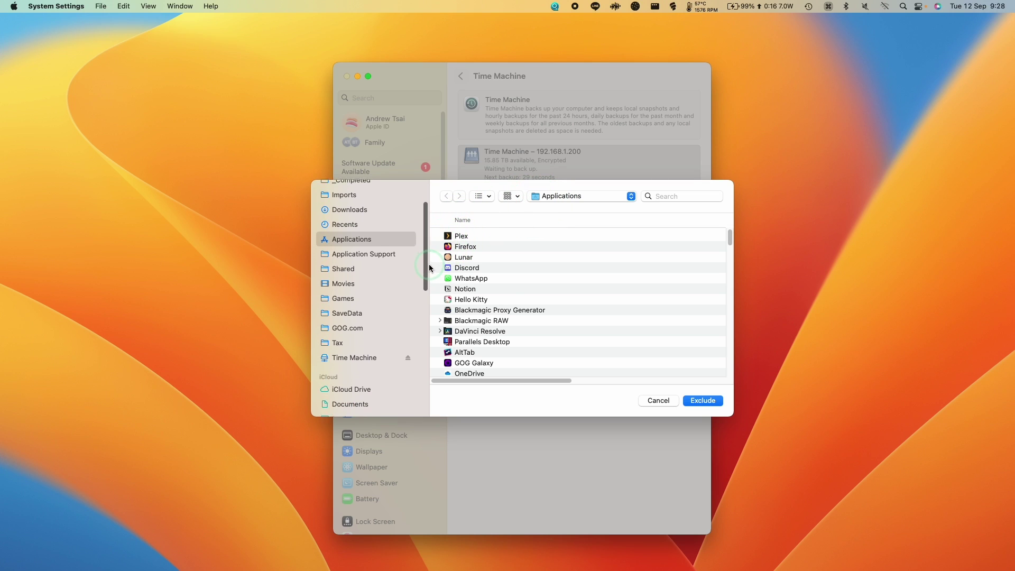
Start a Time Machine backup immediately and switch to Firefox with the video on setting up QNAP on macOS
left_click(809, 6)
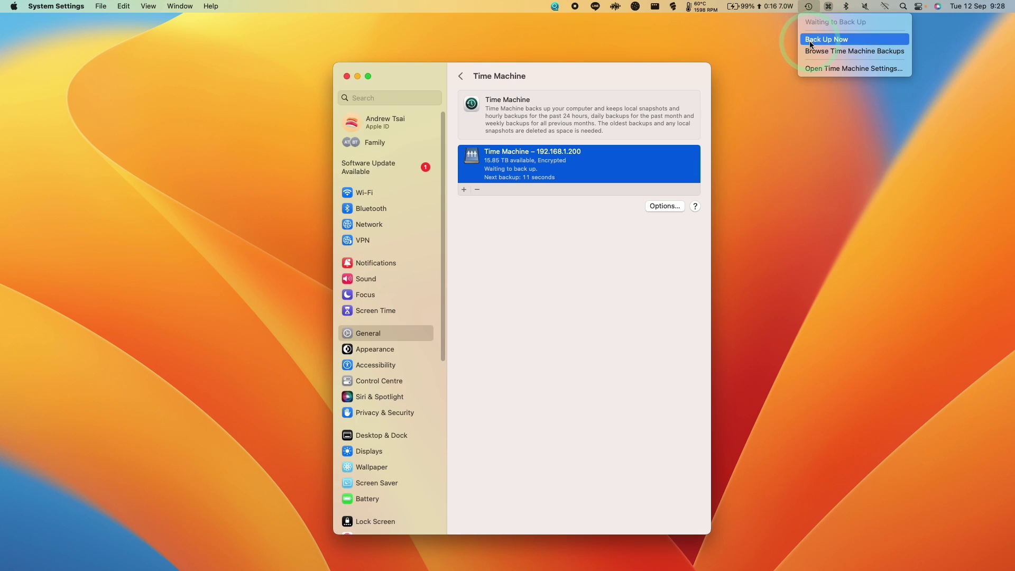
left_click(813, 42)
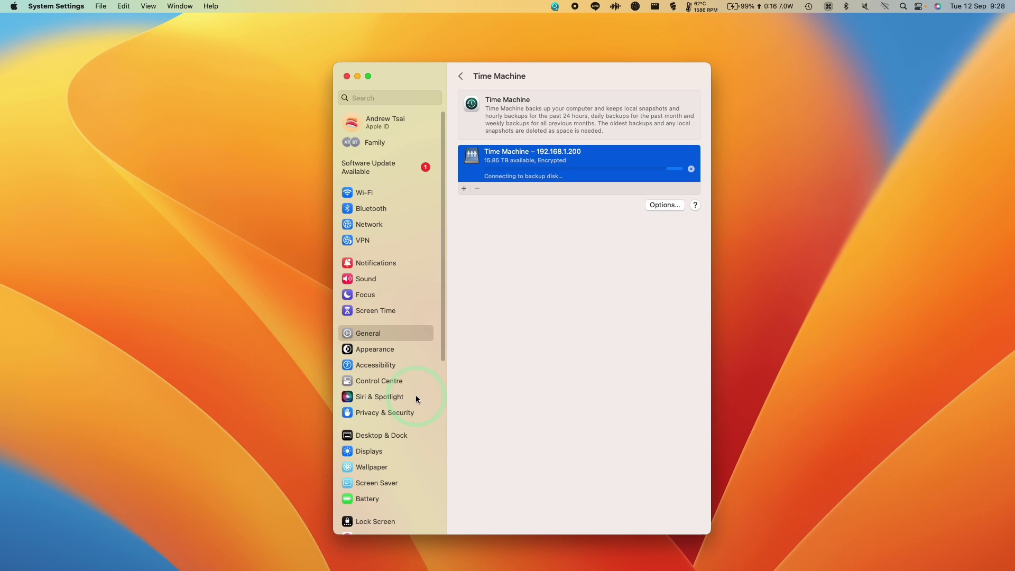
left_click(199, 561)
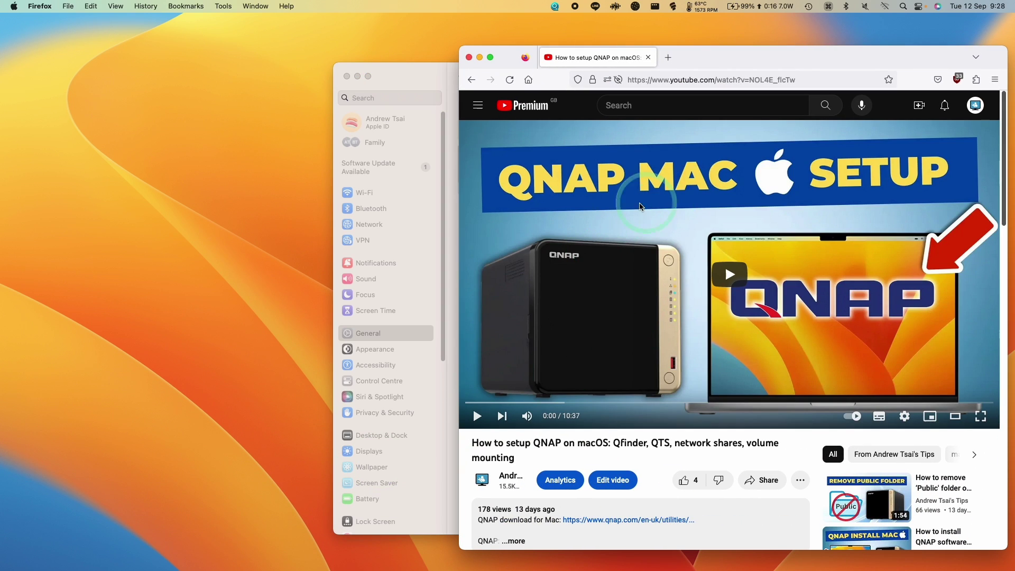